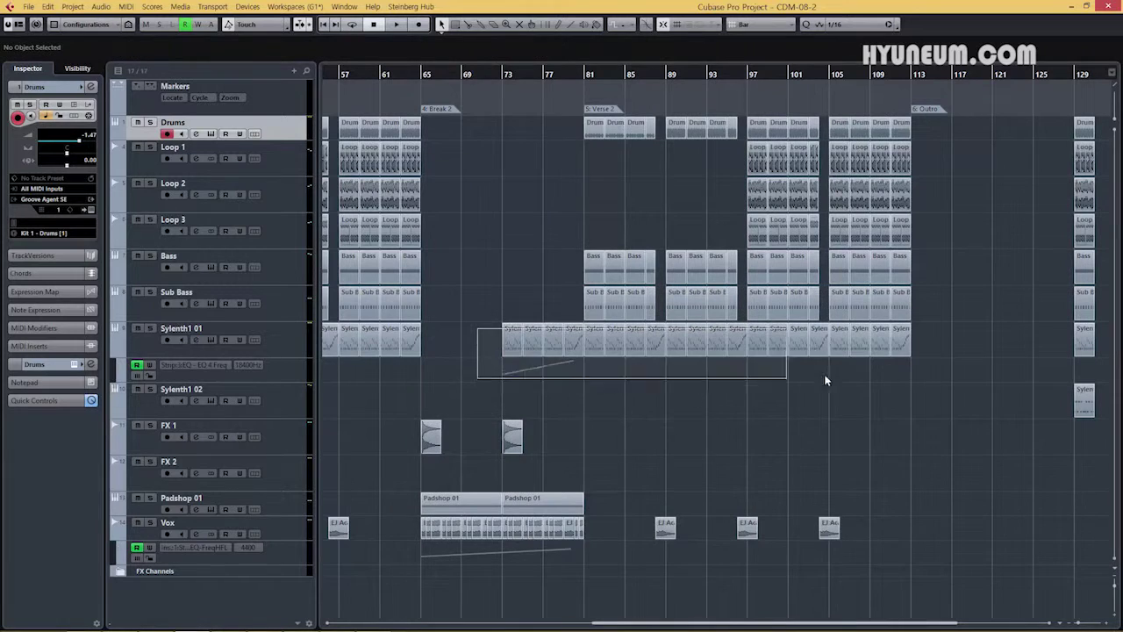
Delete the Sylenth1 01 parts and EQ automation from bar 73 to 113, and fill bars 73 to 81 with the Sylenth1 02 part.
drag(825, 379, 948, 386)
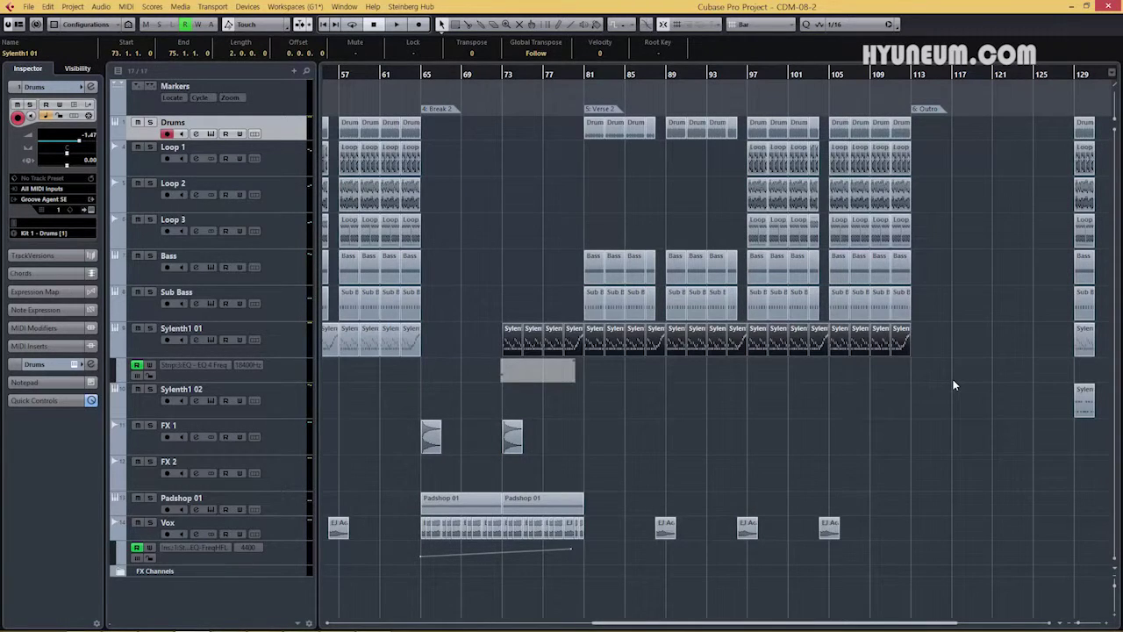
key(Delete)
click(1085, 400)
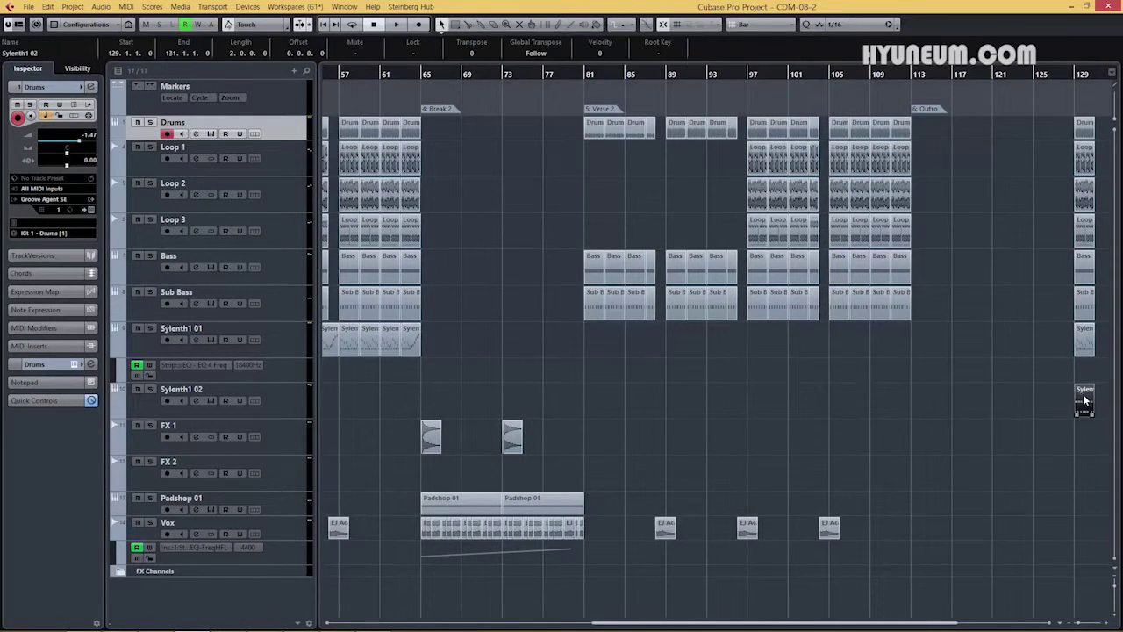
drag(1082, 400, 514, 399)
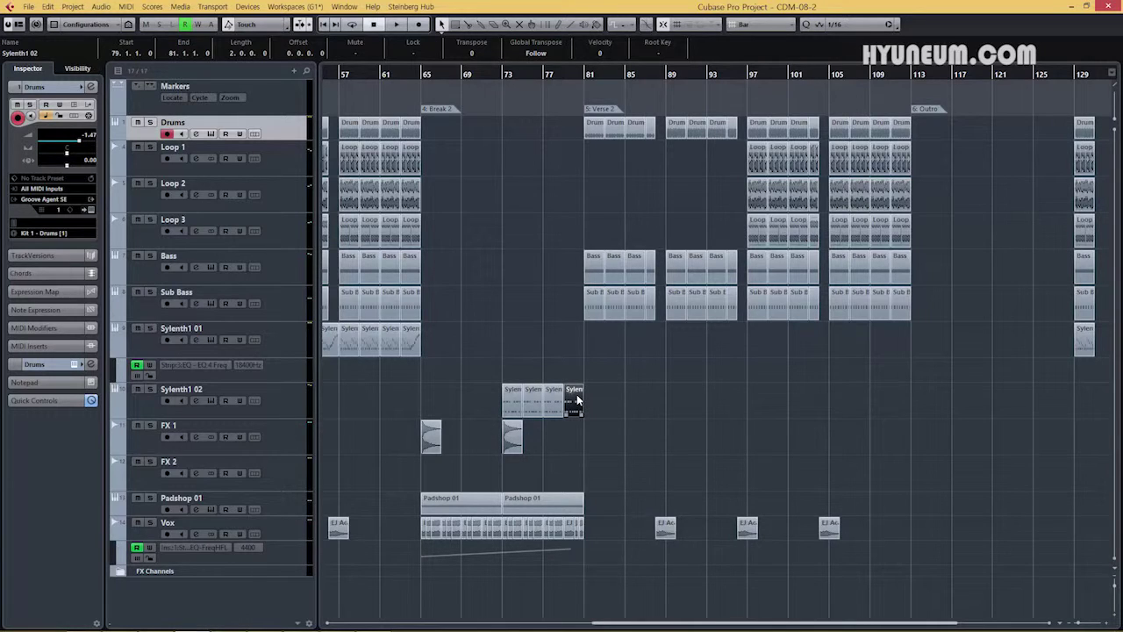
Open the Sylenth1 02 part at bar 79 for note editing and delete everything after the first two E2 notes of bar 80.
double_click(577, 400)
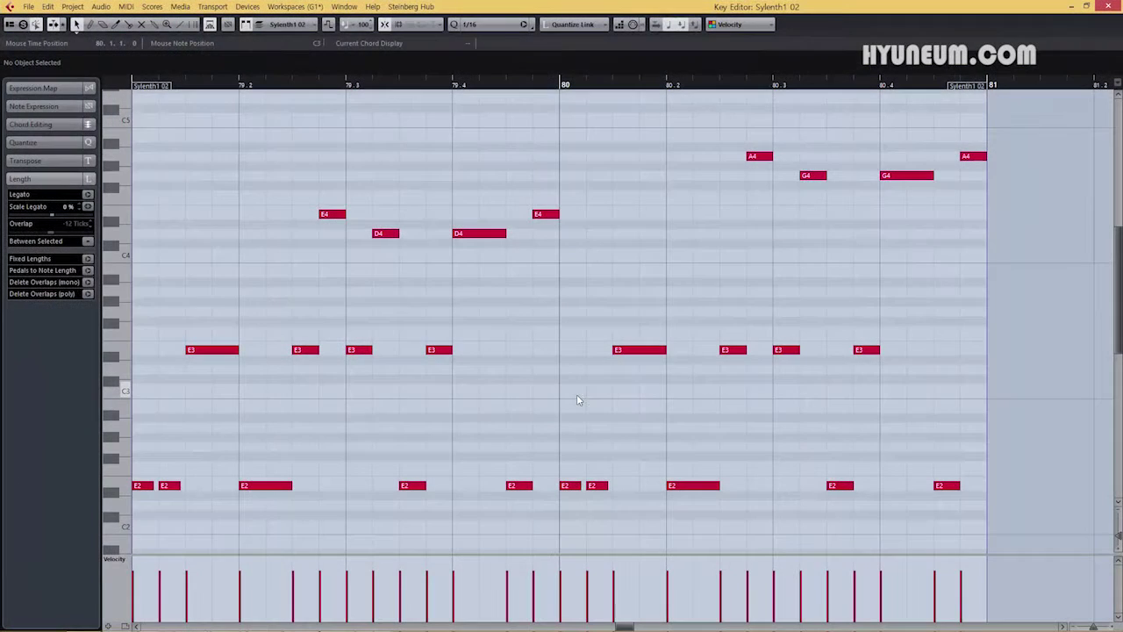
drag(1022, 524, 609, 132)
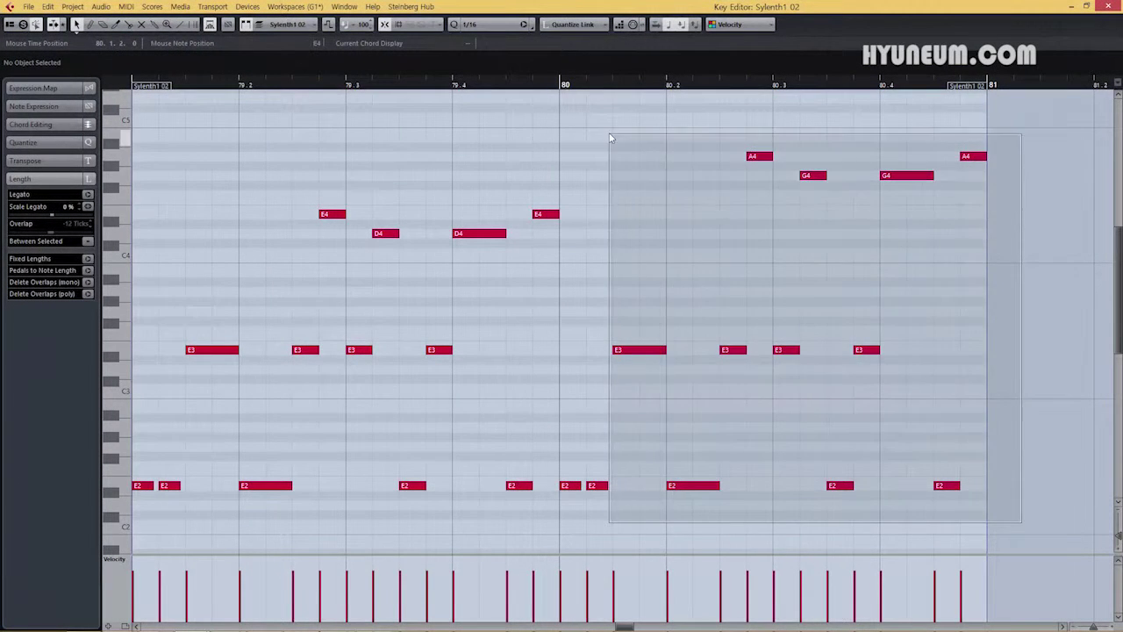
key(Delete)
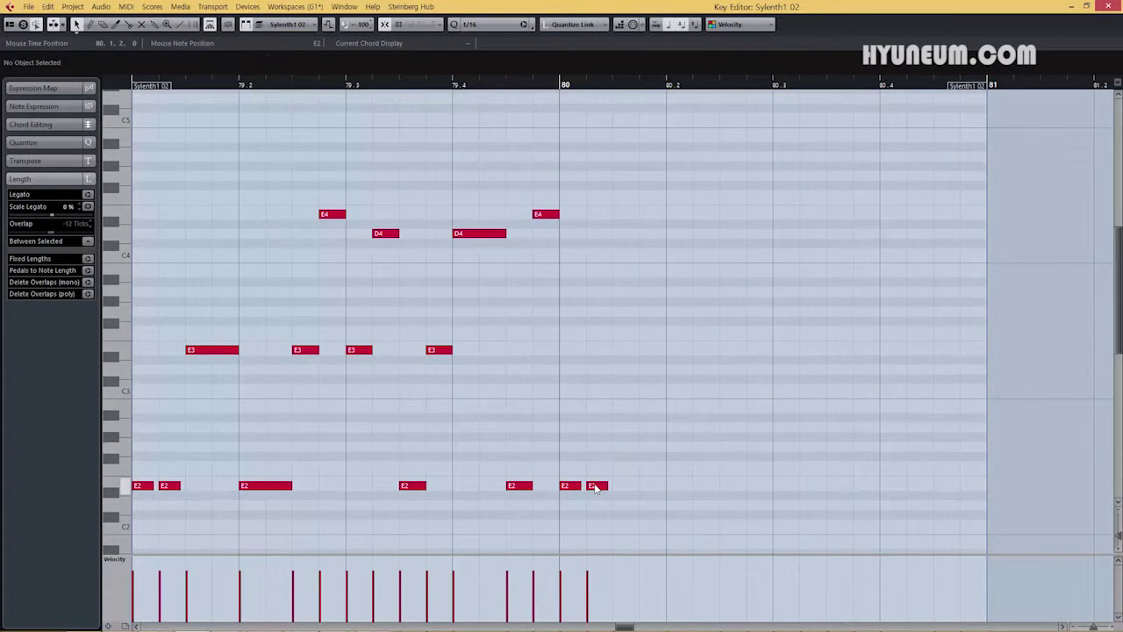
Fill bar 80 with a rising line of short copied notes: three each of E2, F2, A2 and B2, followed by four C3.
drag(595, 488, 625, 488)
drag(564, 461, 650, 509)
drag(577, 487, 661, 466)
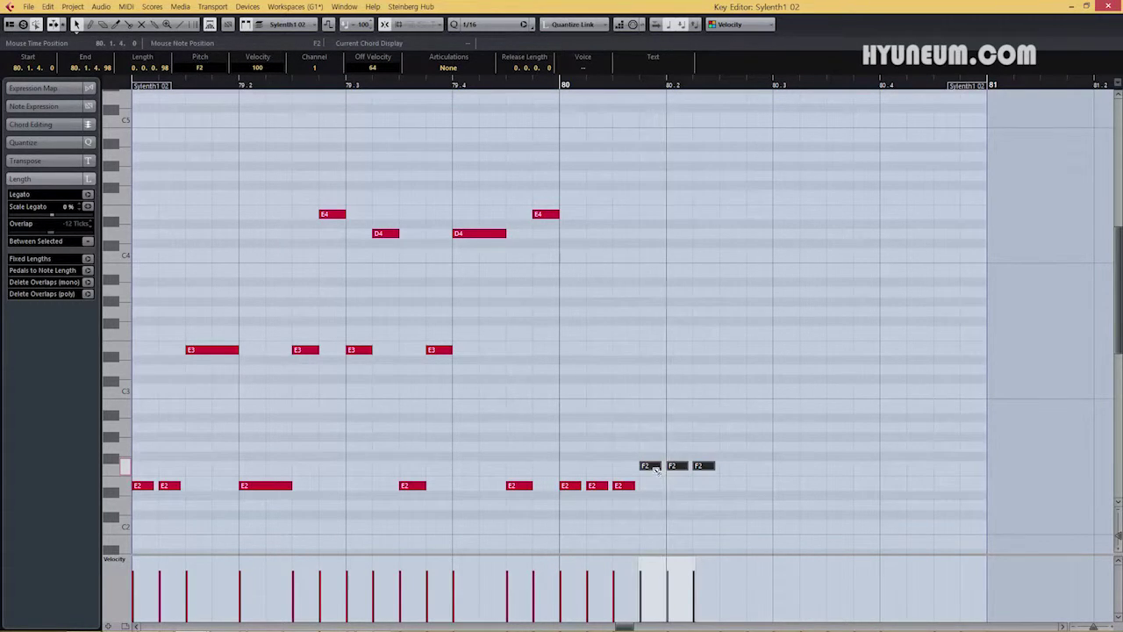
drag(739, 439, 733, 430)
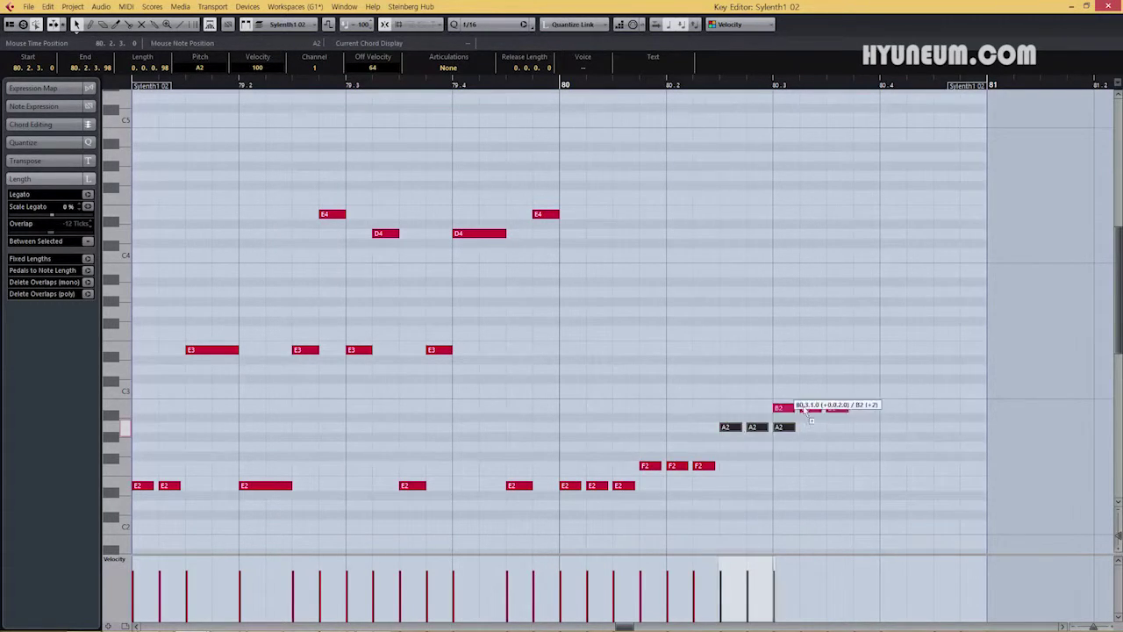
mouse_move(802, 410)
mouse_down()
mouse_move(841, 408)
mouse_move(812, 410)
mouse_up()
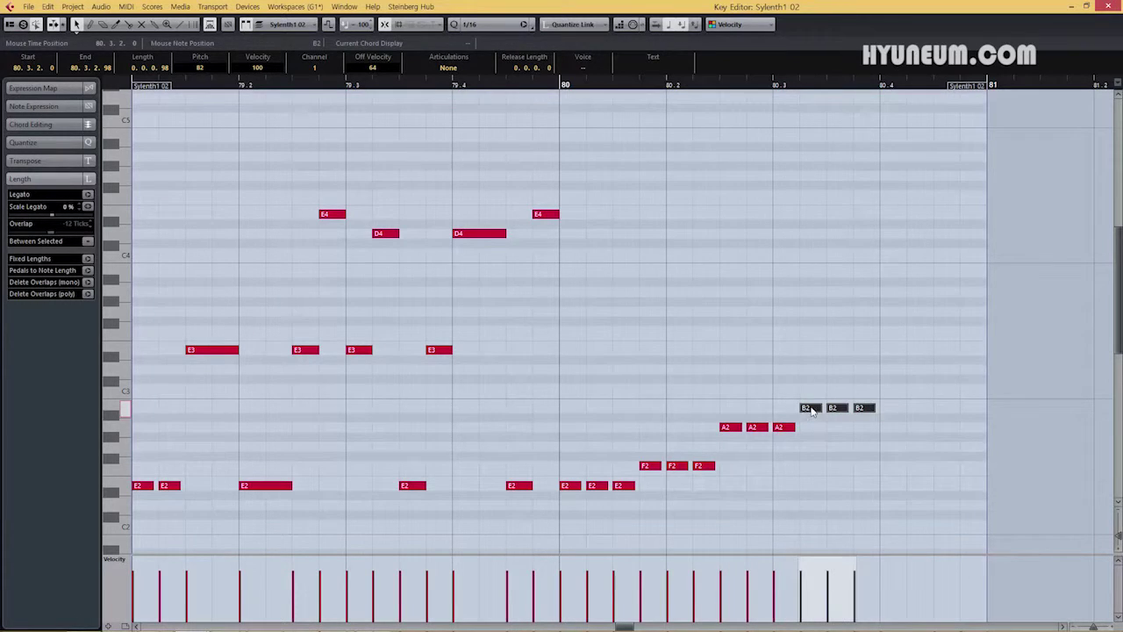
drag(904, 402, 903, 383)
click(946, 389)
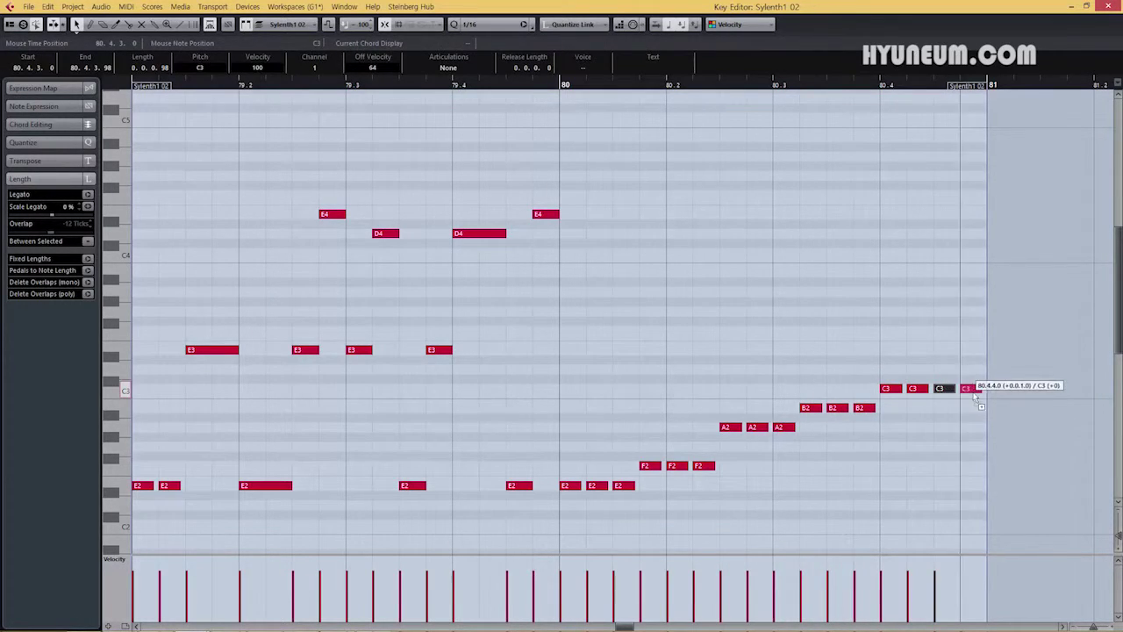
Copy the rising line in bar 80 one octave up, from E3 to C4, and return to the arrangement.
drag(564, 322, 999, 525)
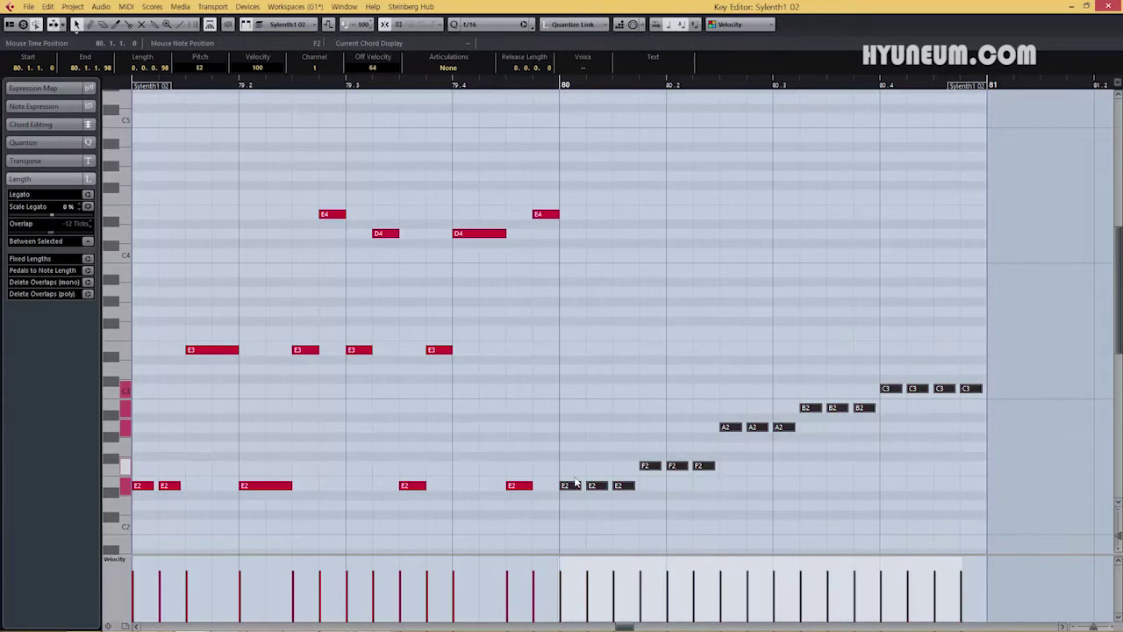
drag(578, 485, 581, 349)
key(space)
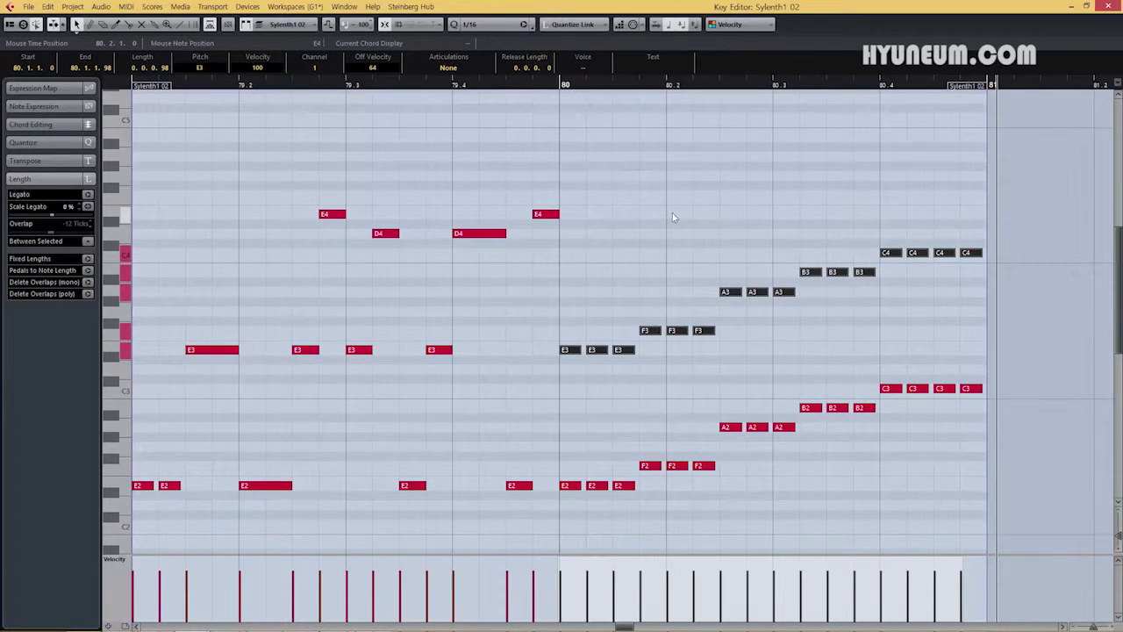
key(Return)
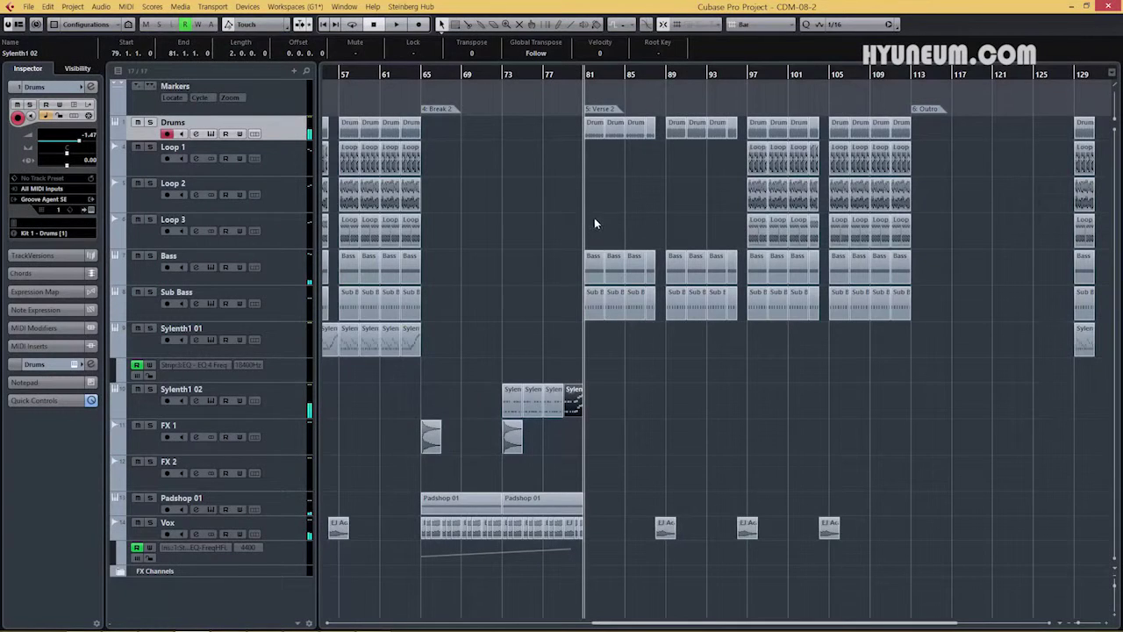
Duplicate the four Sylenth1 02 parts from bar 73 four times to fill the track up to bar 113.
drag(504, 377, 601, 402)
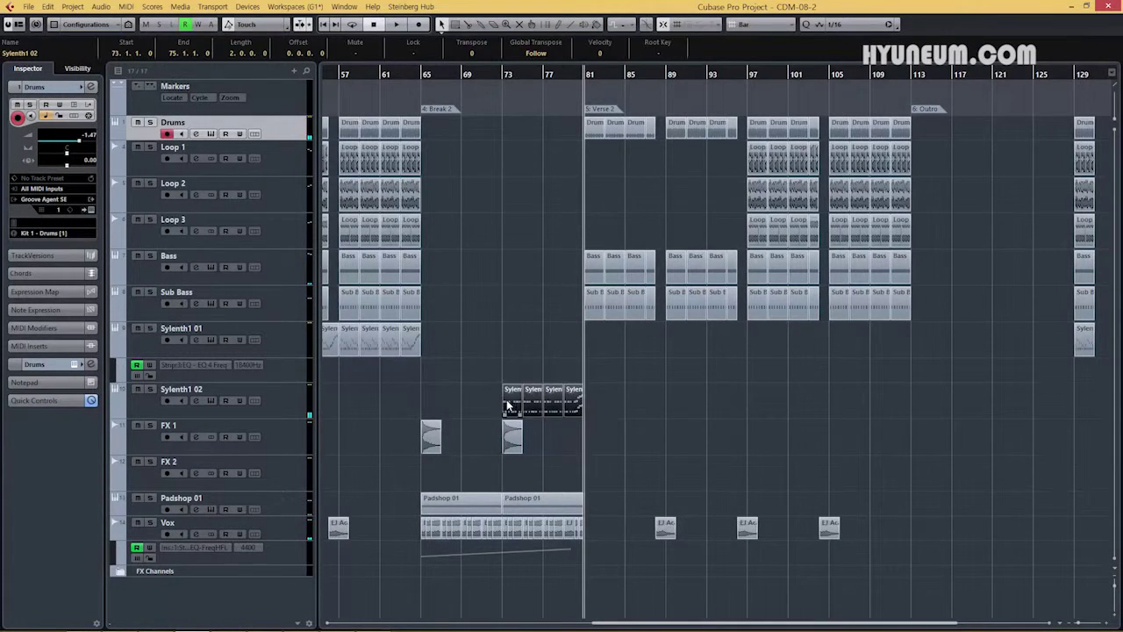
key(ctrl+d)
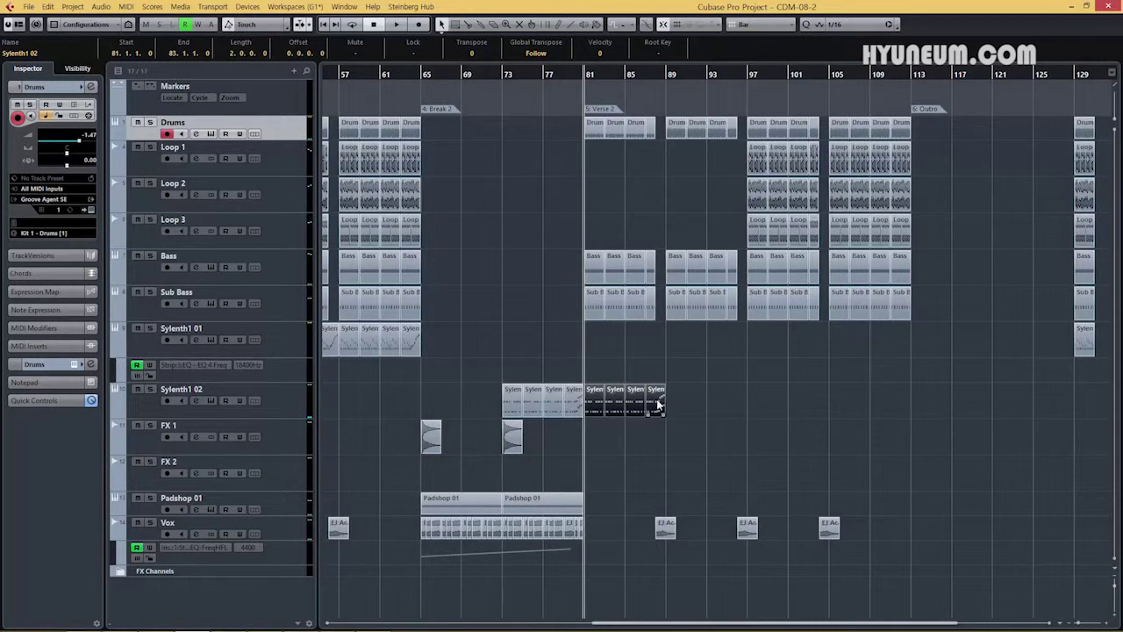
key(ctrl+d)
key(ctrl+d)
key(ctrl+d)
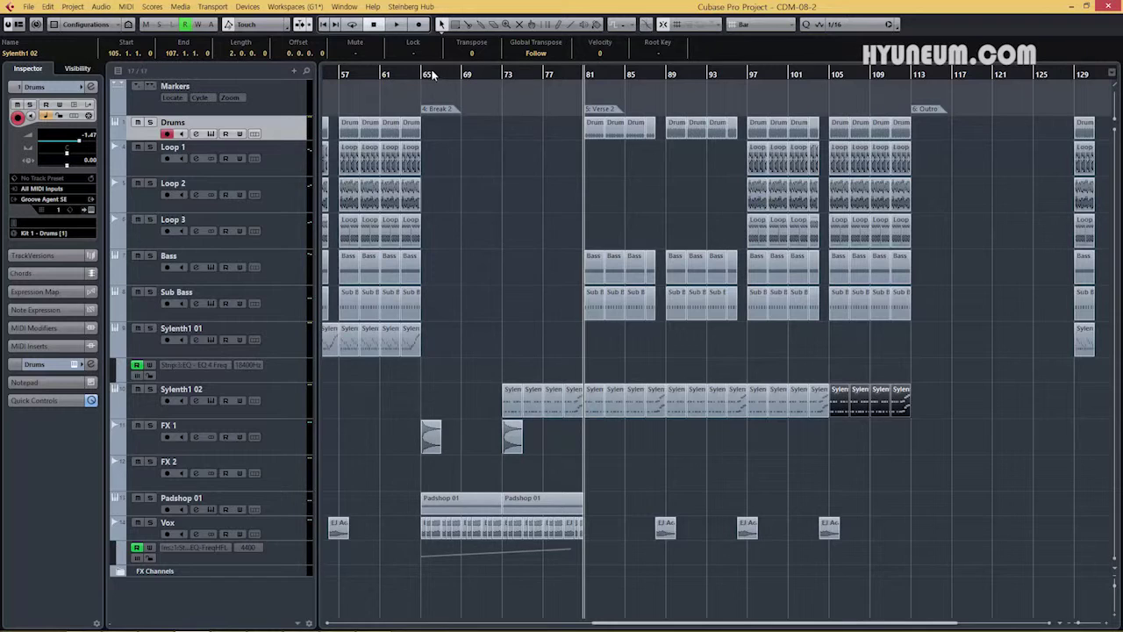
Play the arrangement from bar 65 and examine the Quadrafuzz v2 insert settings on the Sylenth1 02 track.
click(423, 76)
key(space)
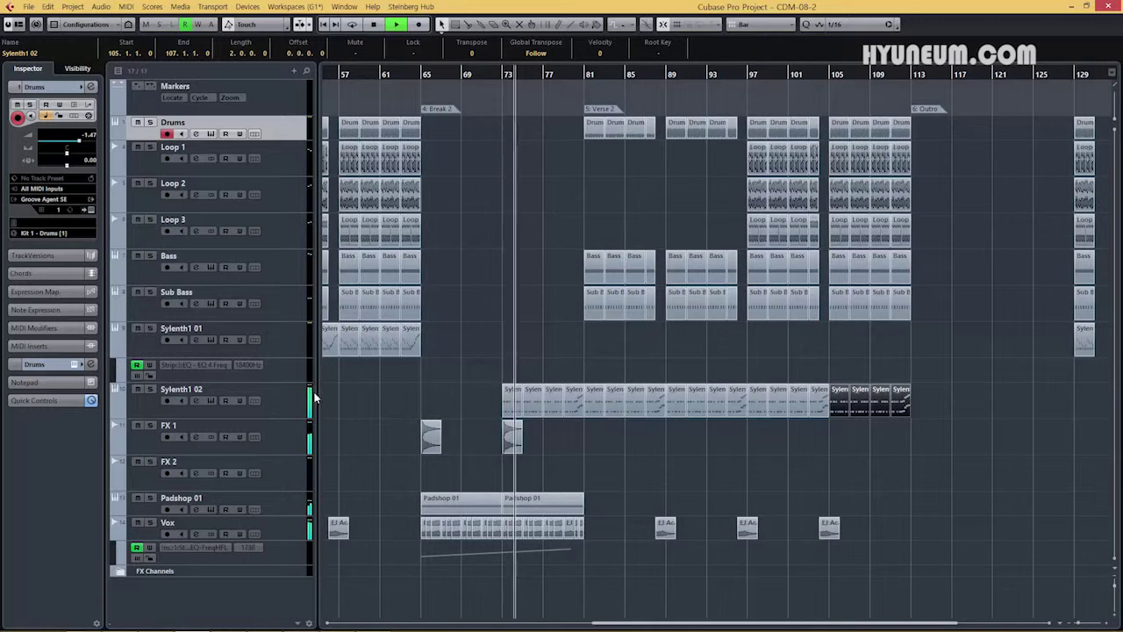
click(286, 401)
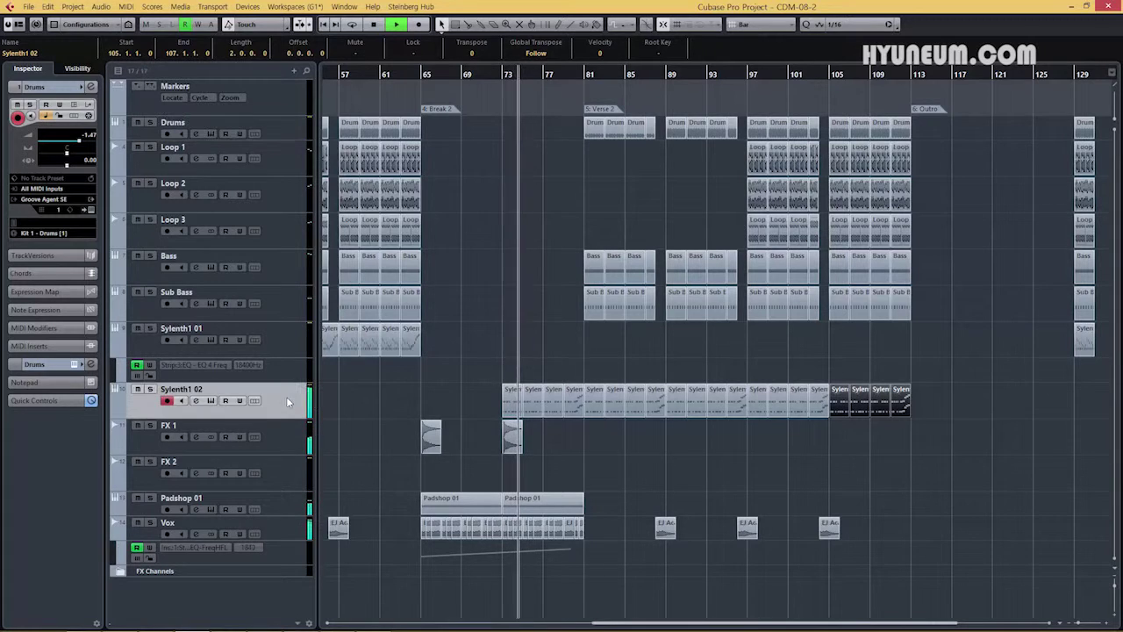
click(48, 366)
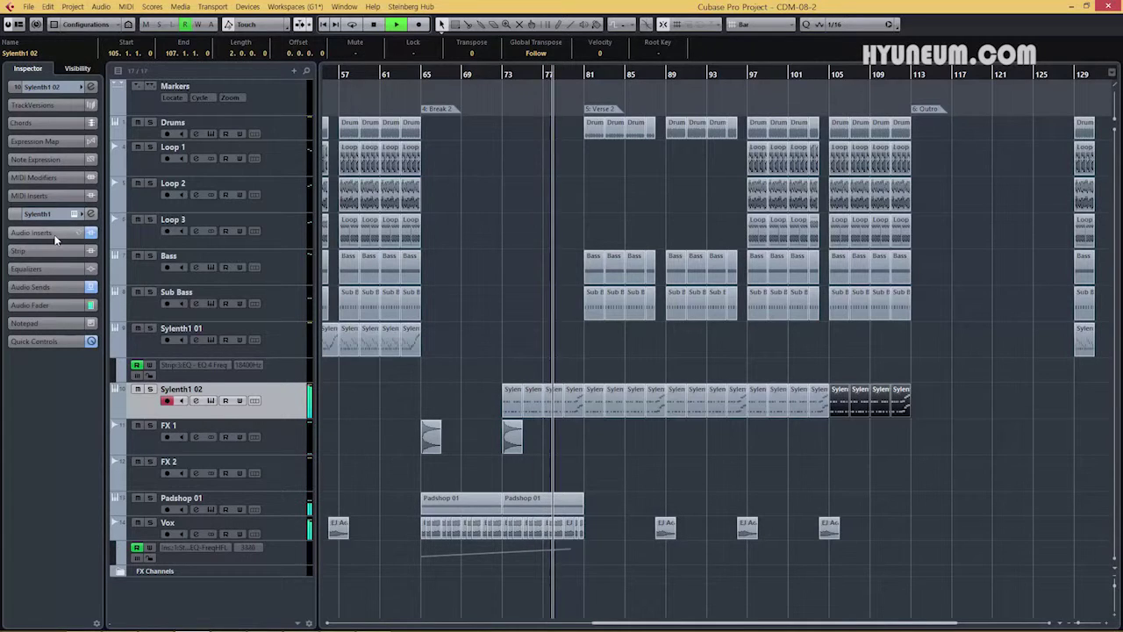
click(54, 233)
click(82, 261)
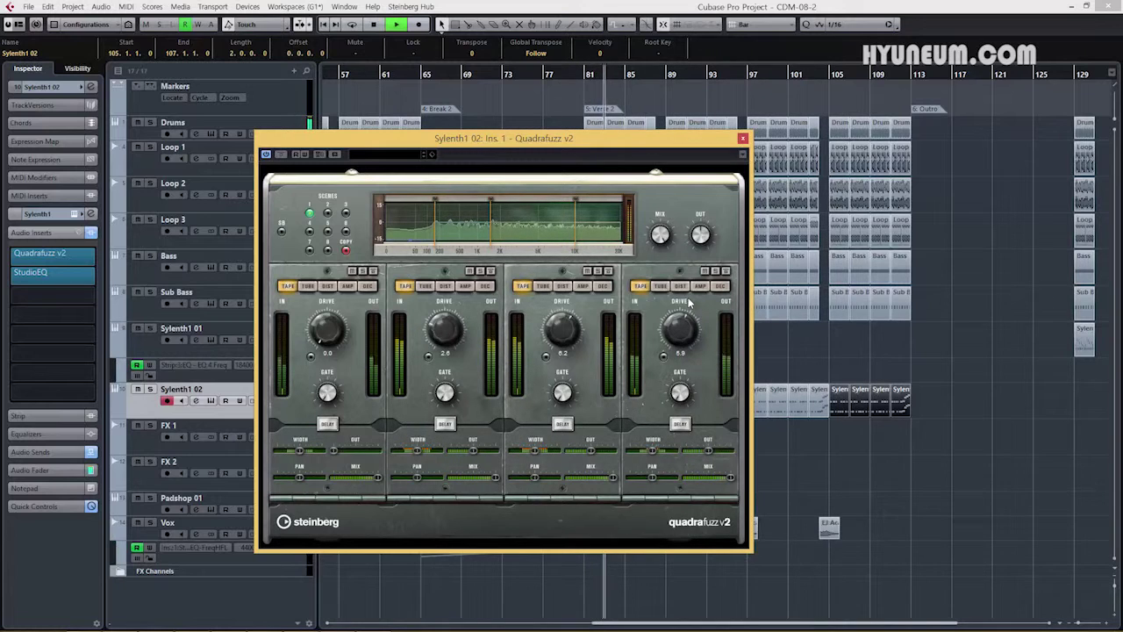
click(743, 138)
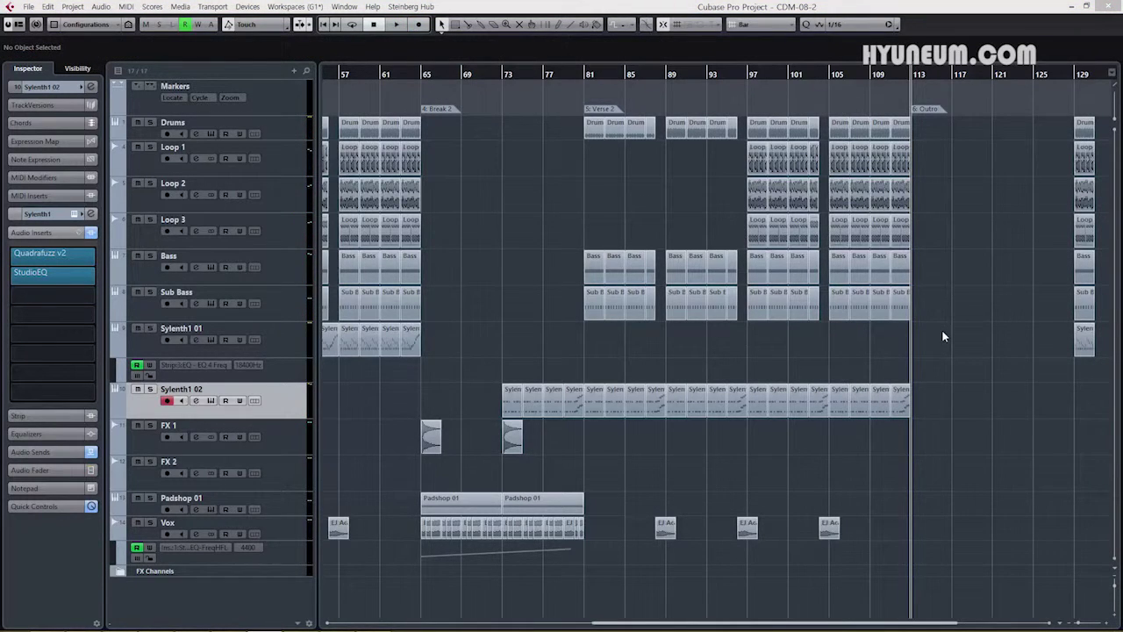
Copy the Drums, Loop 1–3, Bass and Sub Bass parts of bars 105 to 113 to the Outro at bar 113.
drag(942, 329, 839, 142)
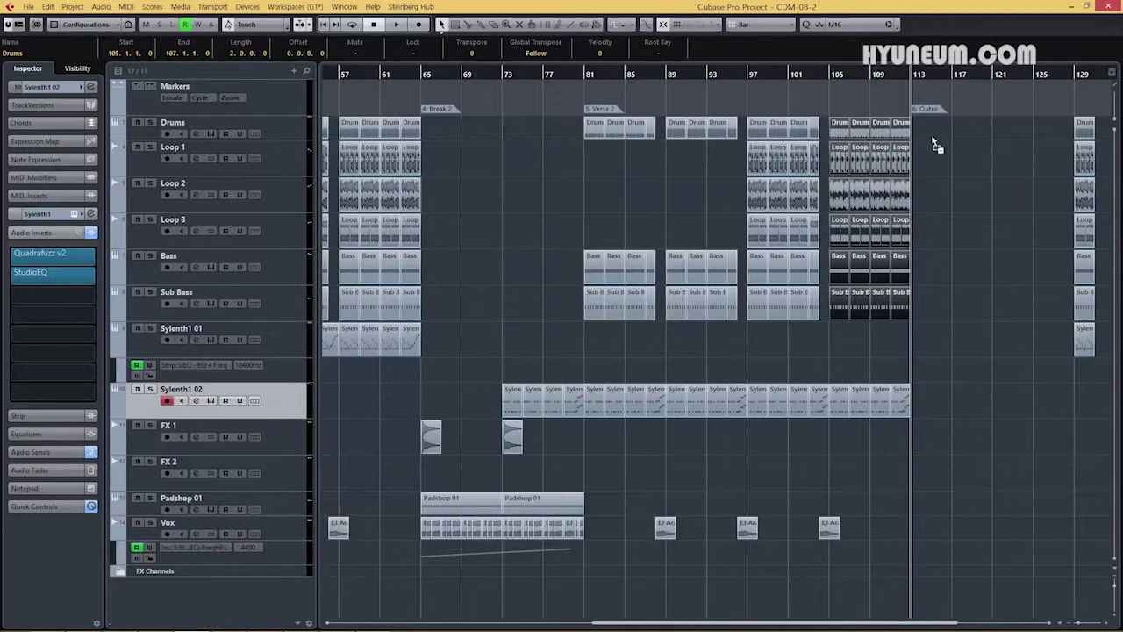
drag(936, 145, 926, 139)
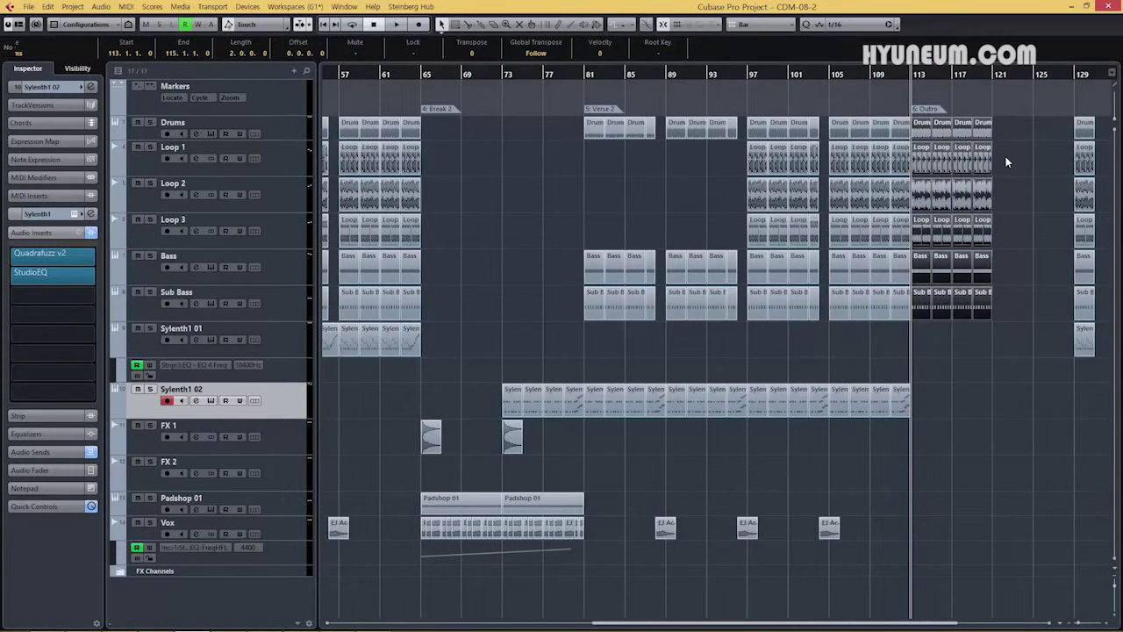
click(1006, 134)
Replace the Outro drum parts with copies of the first Verse 2 drum parts and extend the last one to bar 121.
click(920, 127)
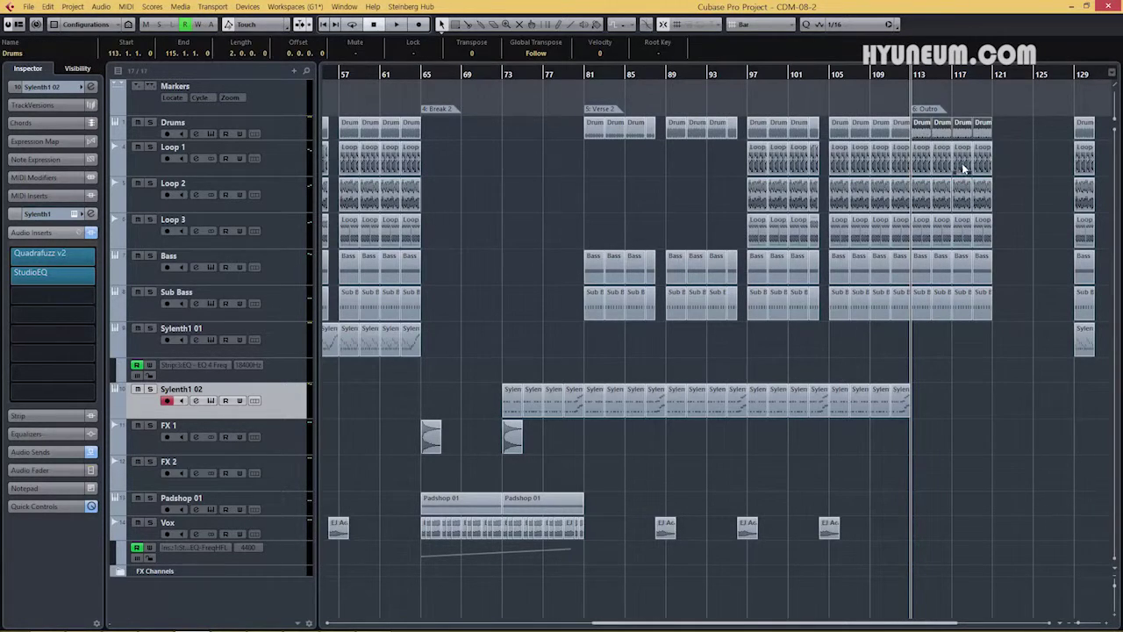
click(617, 131)
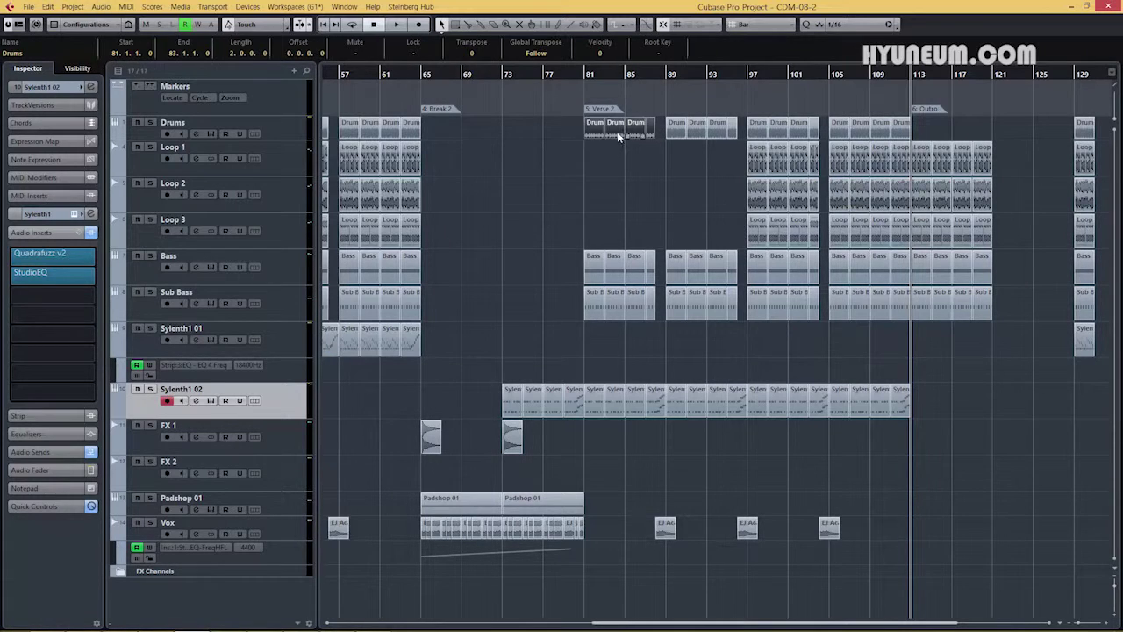
drag(592, 127, 923, 137)
click(1005, 134)
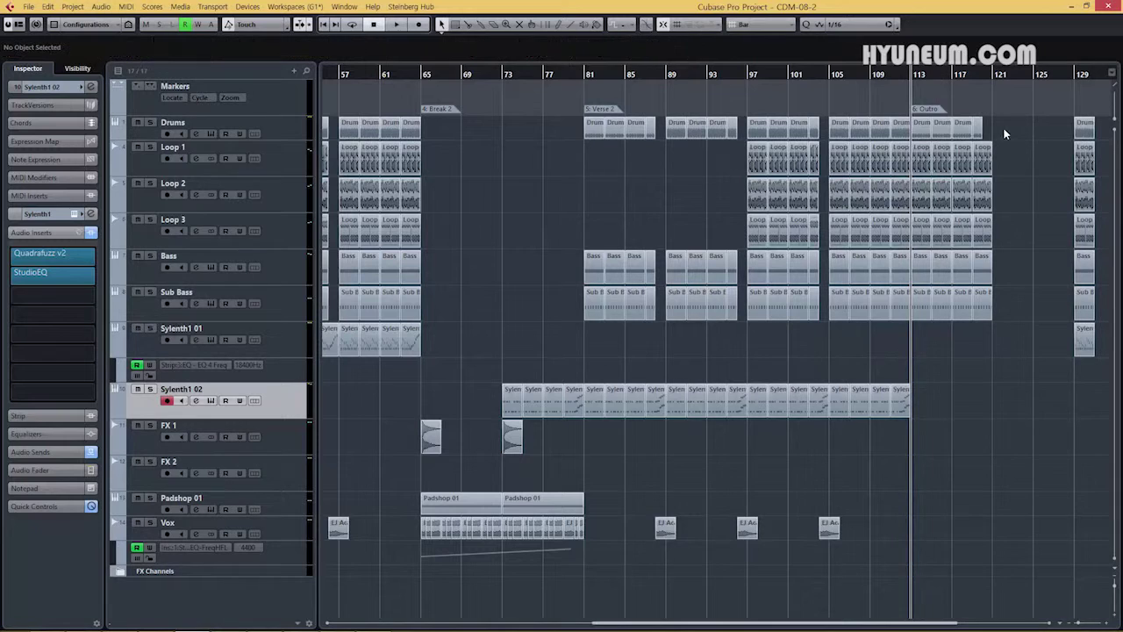
click(980, 130)
drag(980, 136, 992, 142)
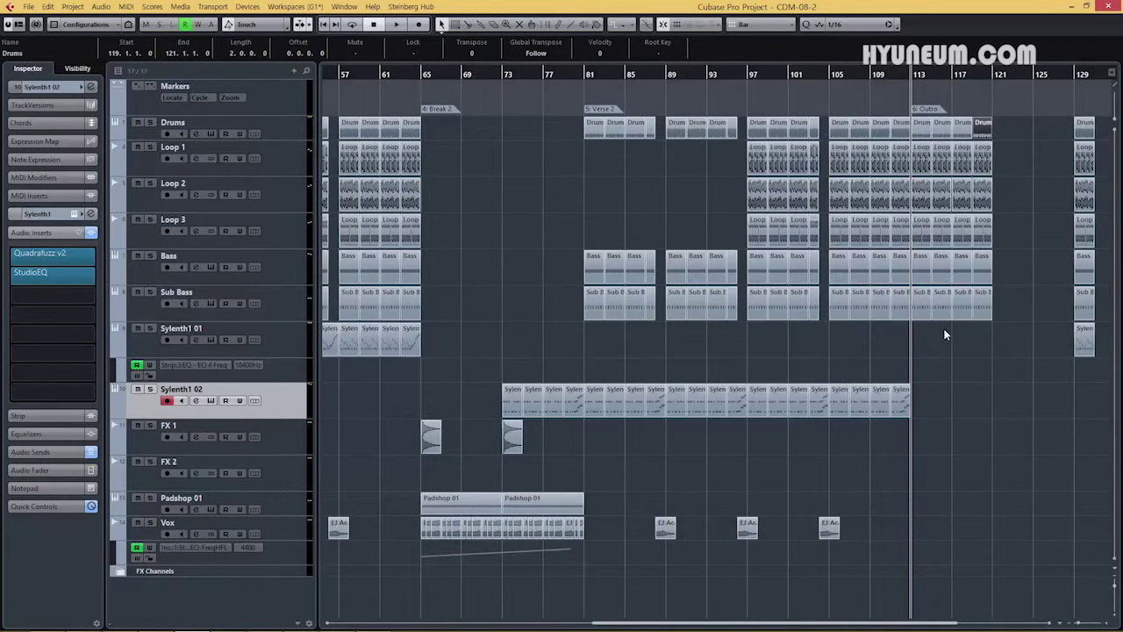
Delete the Bass and Sub Bass parts from bar 117 to 121 and play back the Outro from bar 113.
drag(959, 330, 1003, 274)
key(Delete)
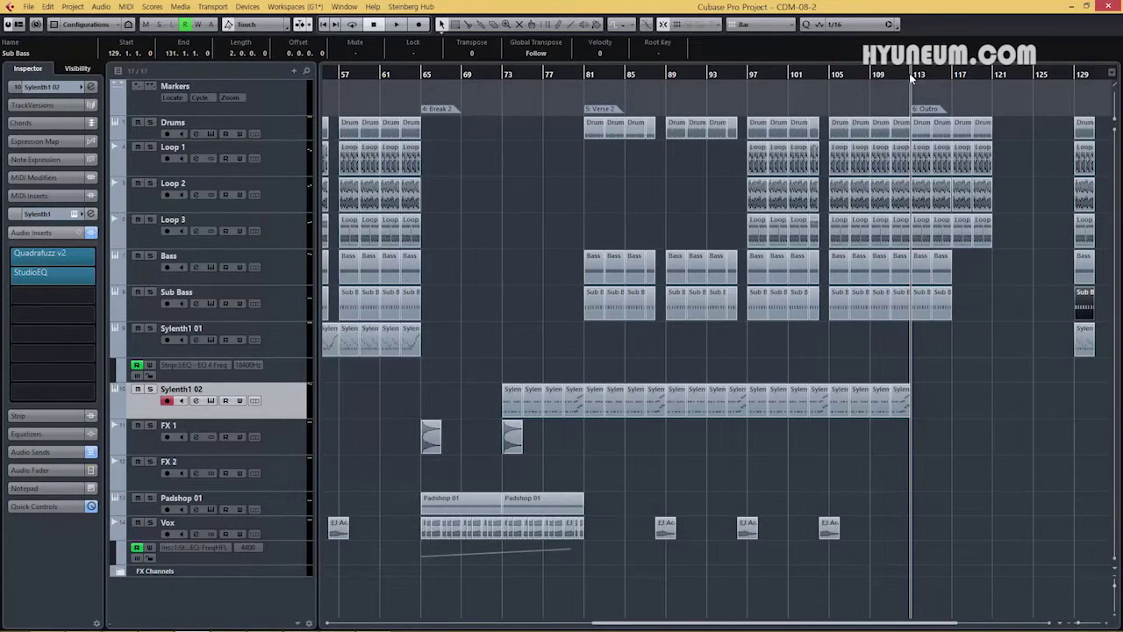
key(space)
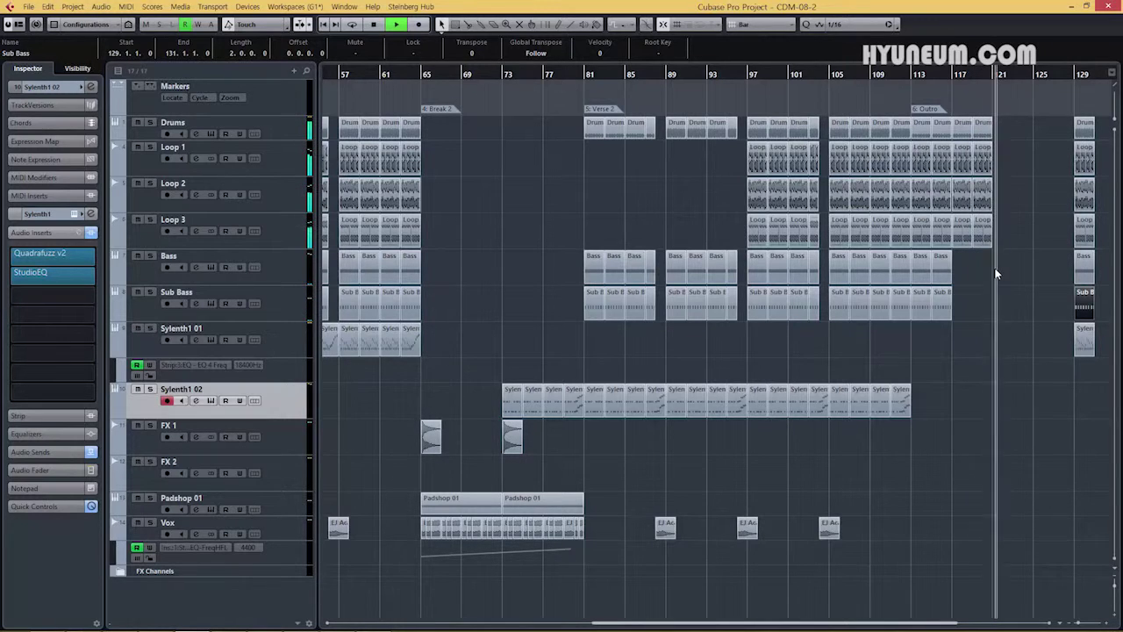
key(space)
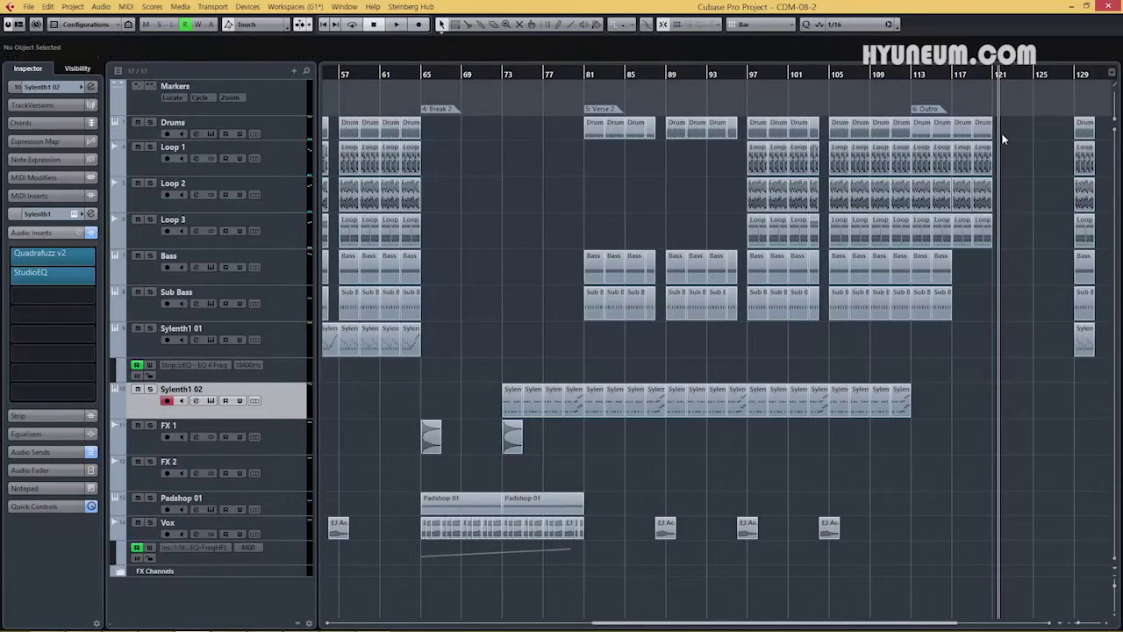
Extend the Outro with copies of the last Drums and Loop parts at bar 121, removing the Loop 1 and Loop 3 copies.
drag(984, 226, 1009, 252)
click(1035, 237)
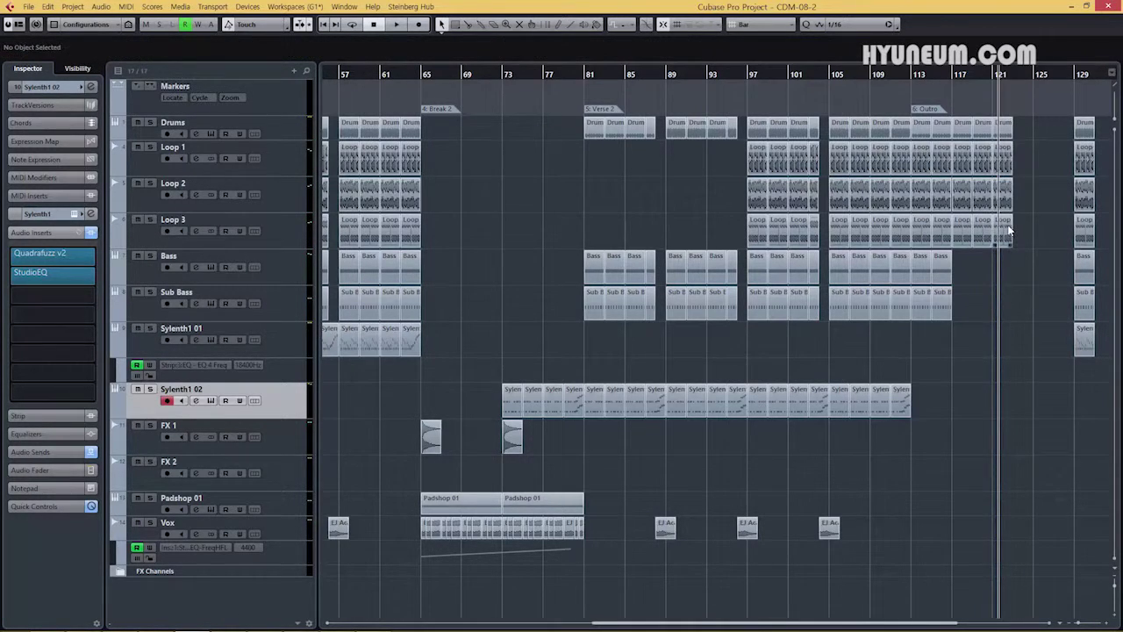
click(1009, 231)
click(1009, 164)
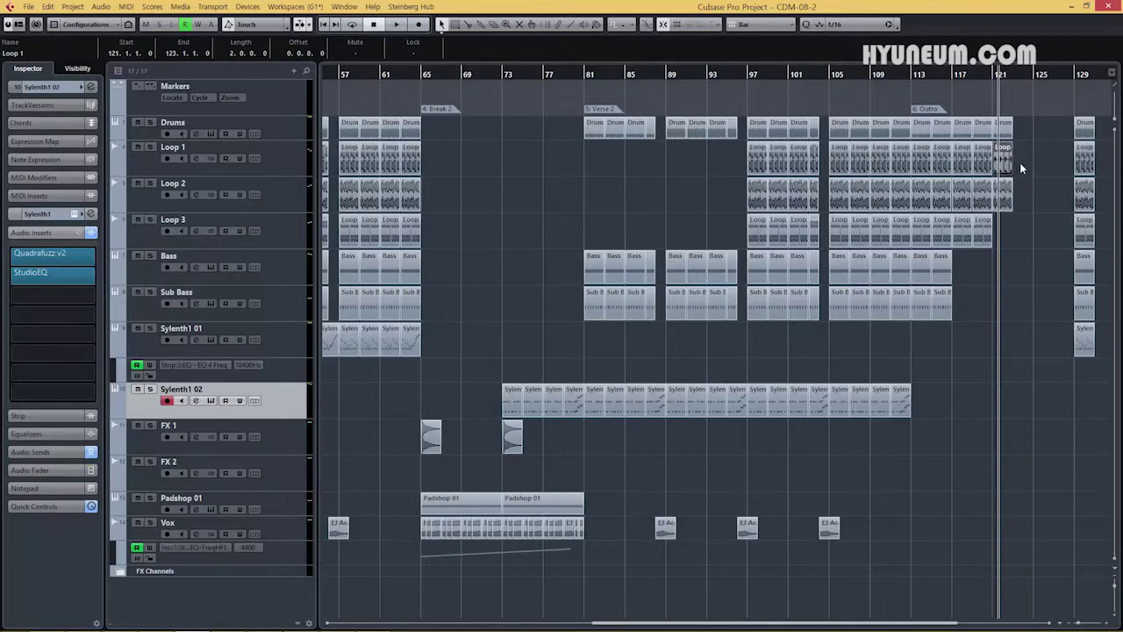
key(Delete)
Play back the Outro from bar 115 and delete the leftover parts at bar 129 on all tracks.
click(933, 77)
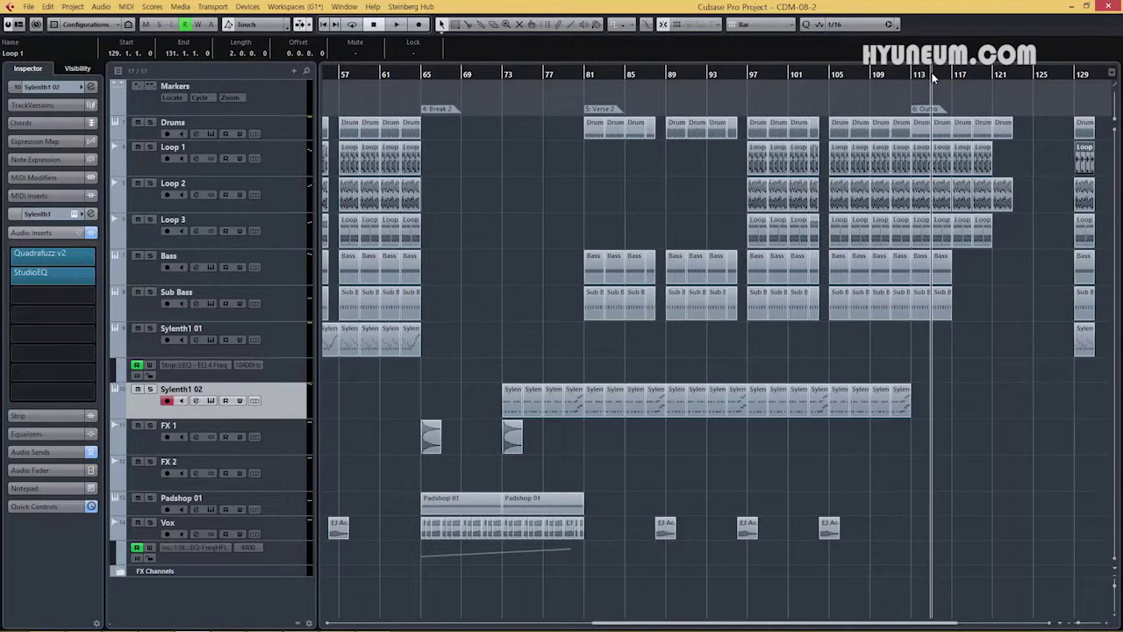
key(space)
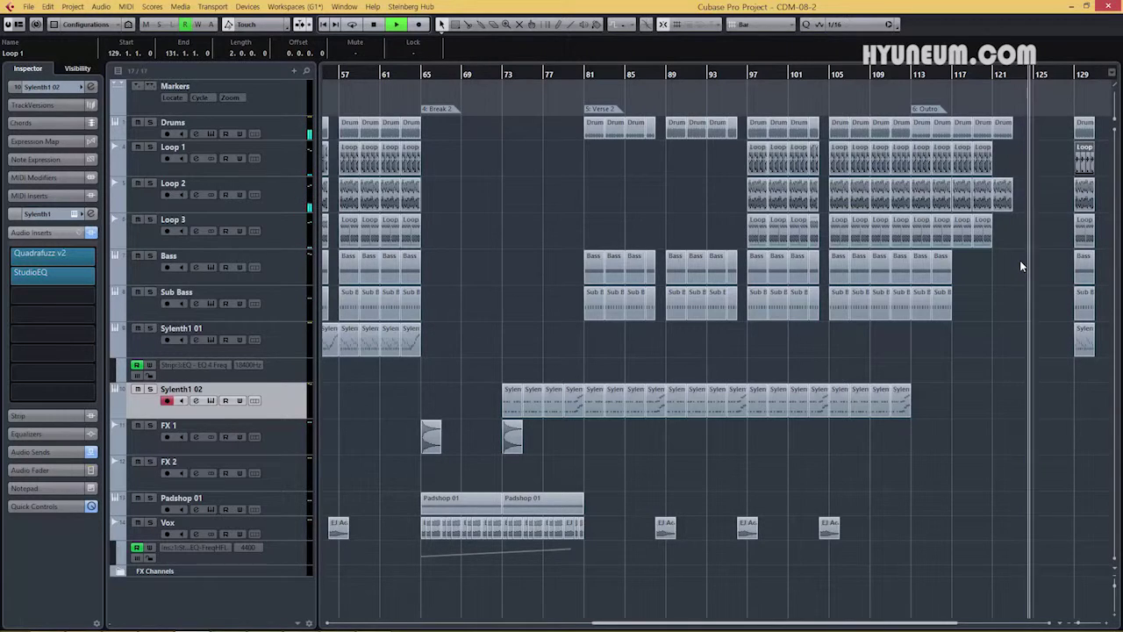
key(space)
drag(877, 120, 926, 433)
key(Delete)
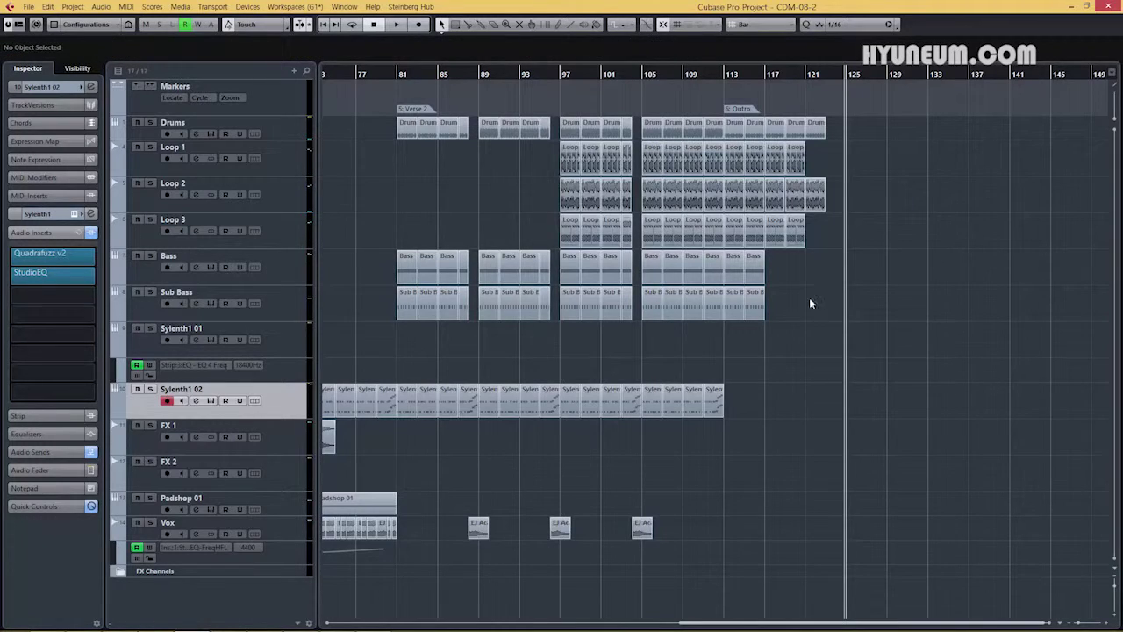